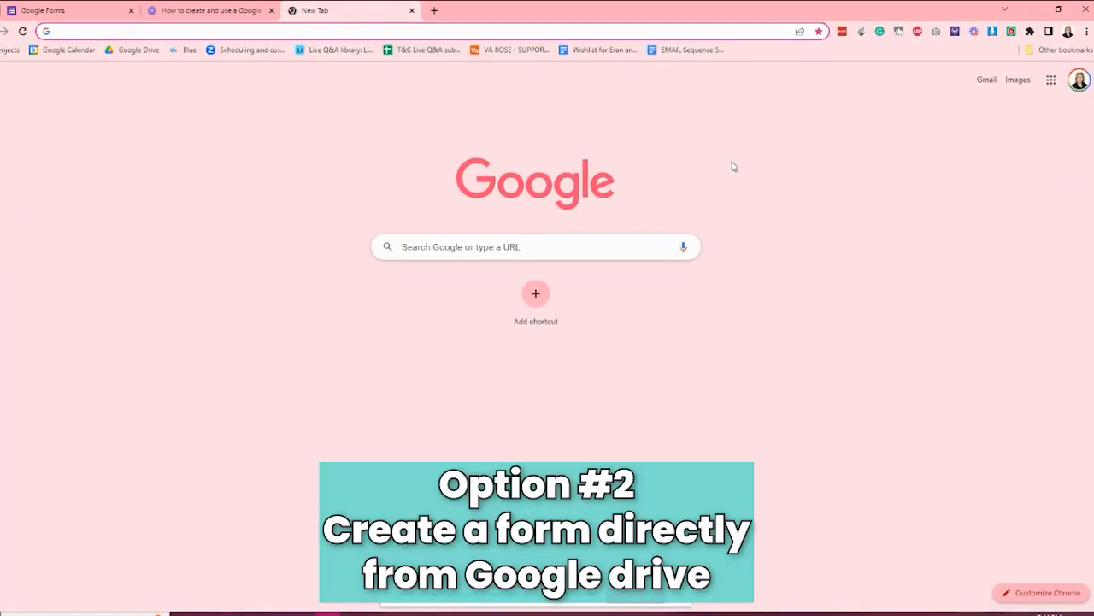
Switch to Google Drive and create a new blank Google Form in My Drive.
{"action": "left_click", "coordinate": [1050, 79]}
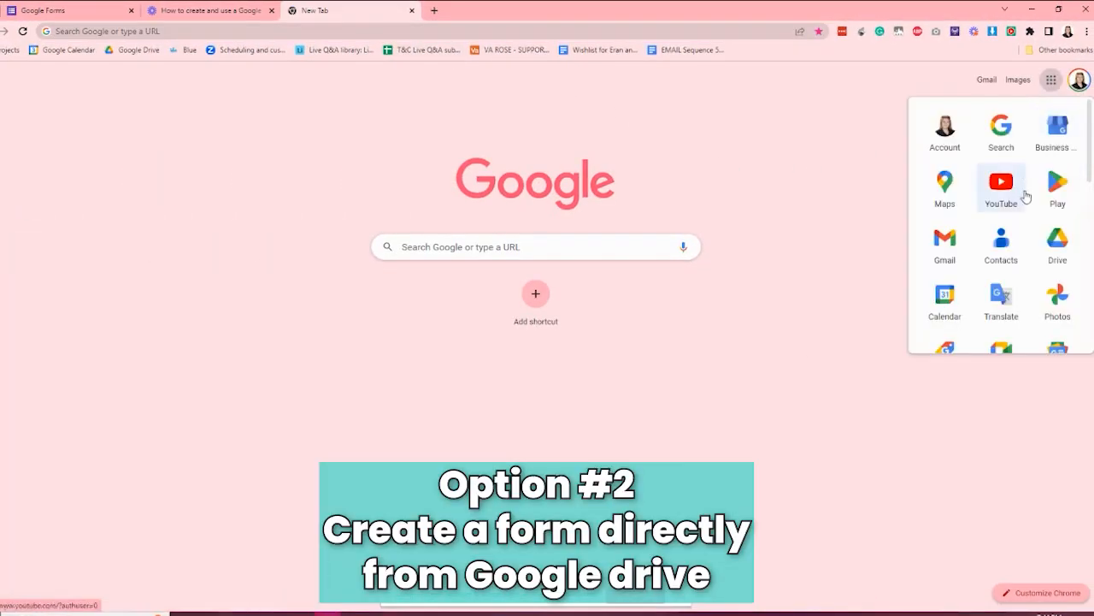
{"action": "left_click", "coordinate": [1038, 292]}
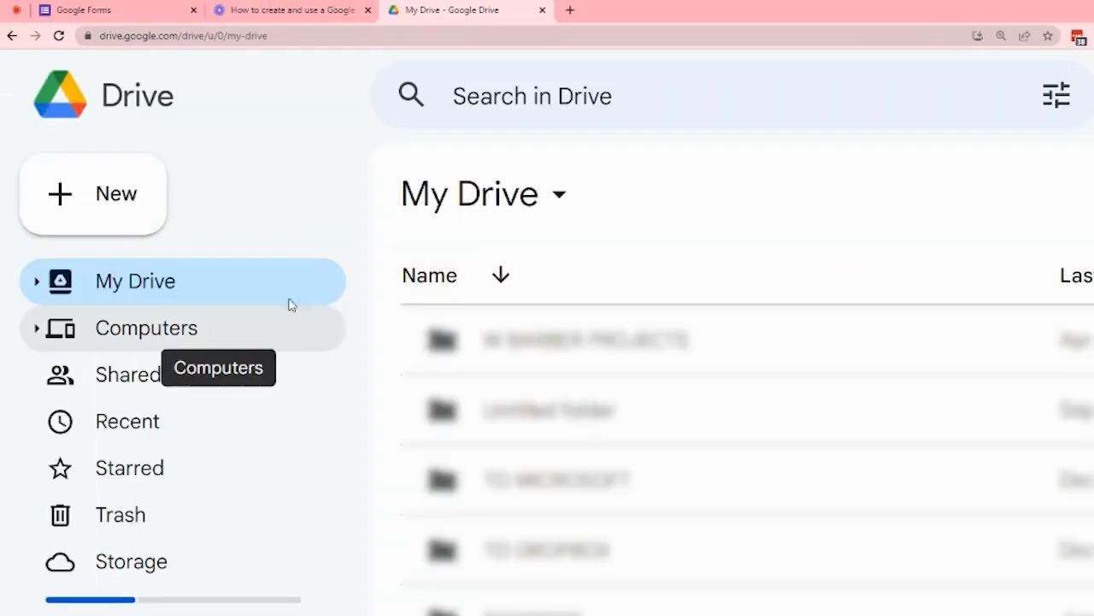
{"action": "left_click", "coordinate": [135, 206]}
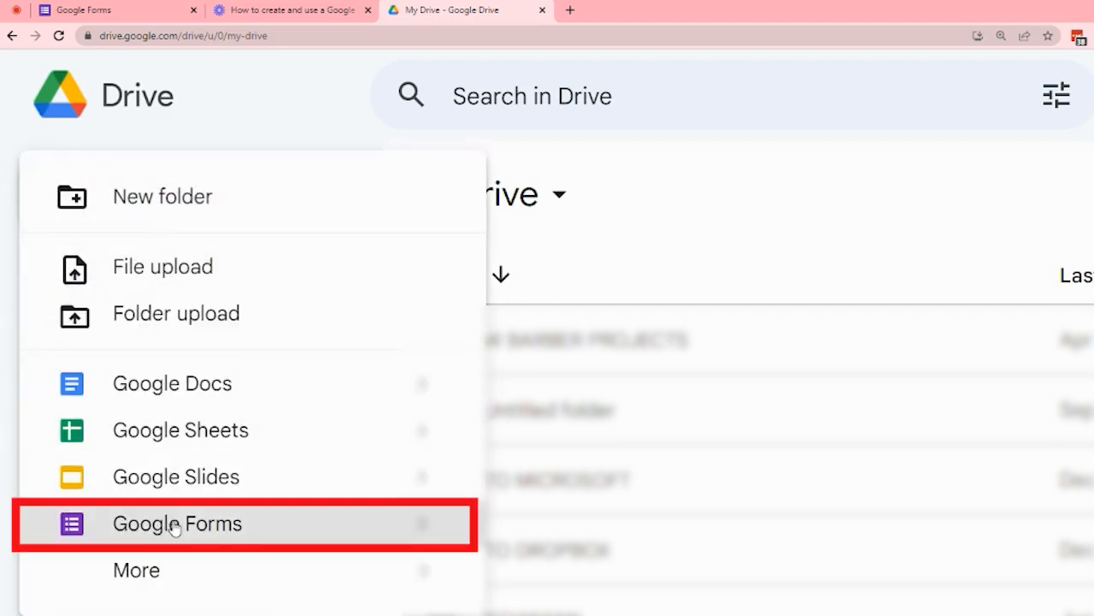
{"action": "left_click", "coordinate": [175, 524]}
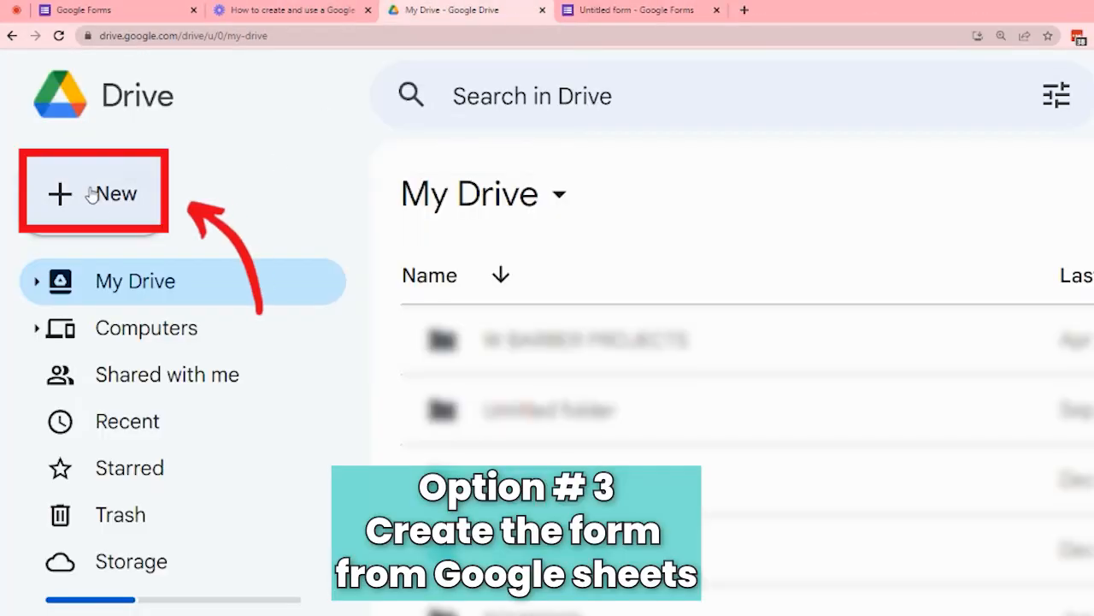
Create a new Google Sheets spreadsheet from Drive and create a new form from within it.
{"action": "left_click", "coordinate": [96, 186]}
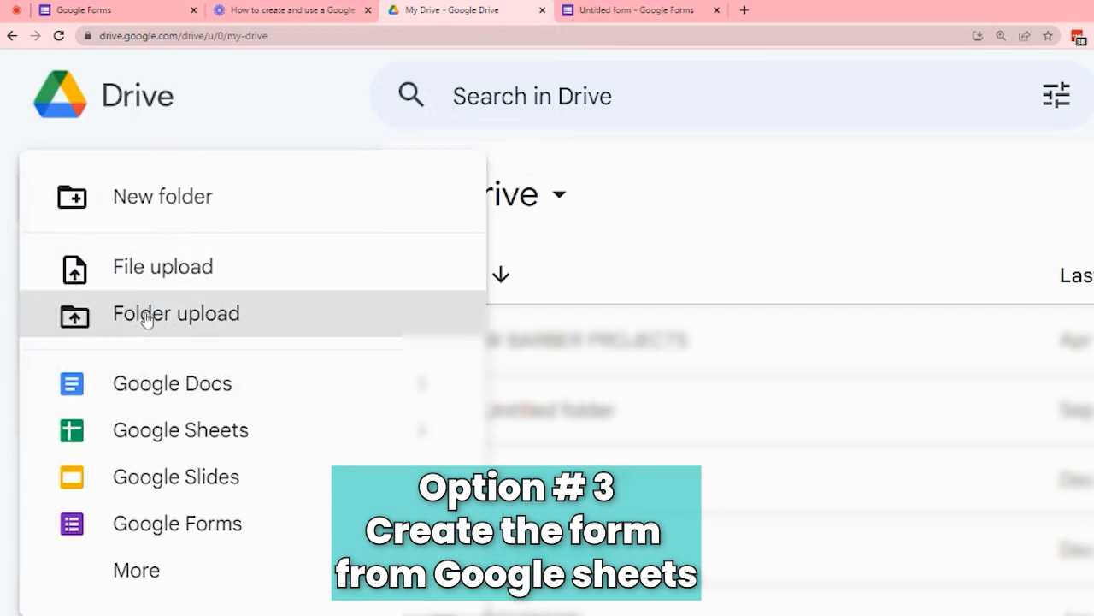
{"action": "left_click", "coordinate": [157, 430]}
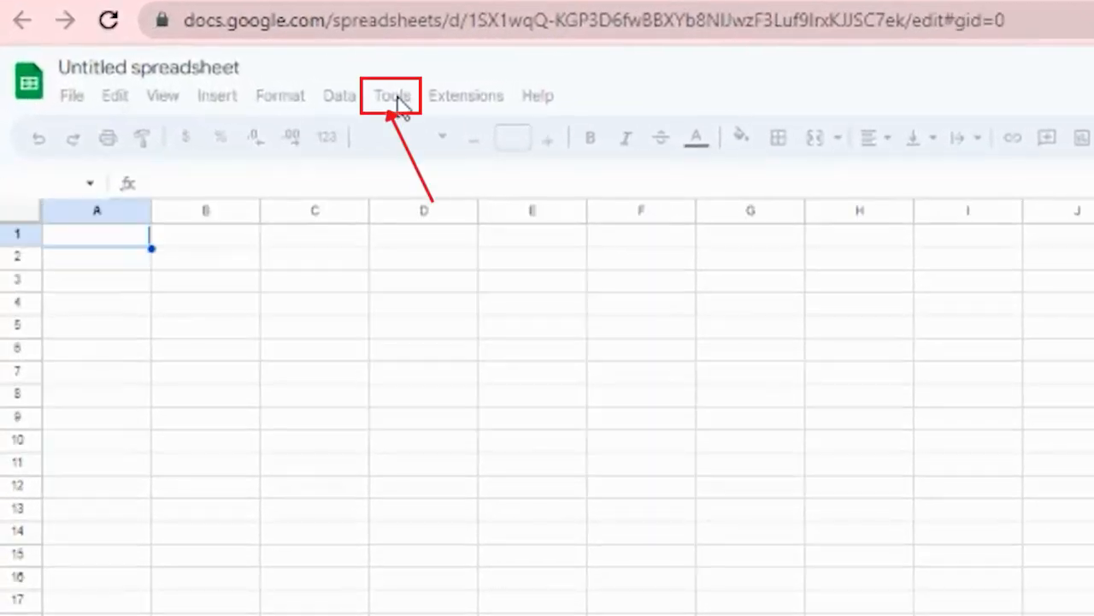
{"action": "left_click", "coordinate": [395, 97]}
{"action": "left_click", "coordinate": [419, 137]}
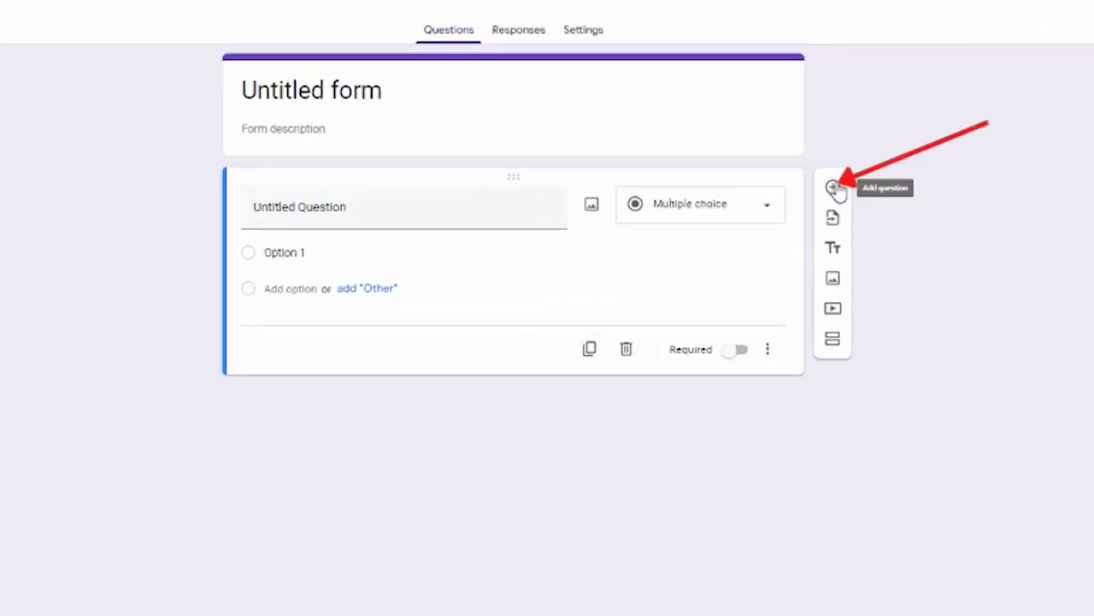
Add a multiple-choice question reading "To confirm, you're here because you're a coach who wants an all-in-one, done-for-you website to help you get paying clients, correct?*".
{"action": "left_click", "coordinate": [835, 188]}
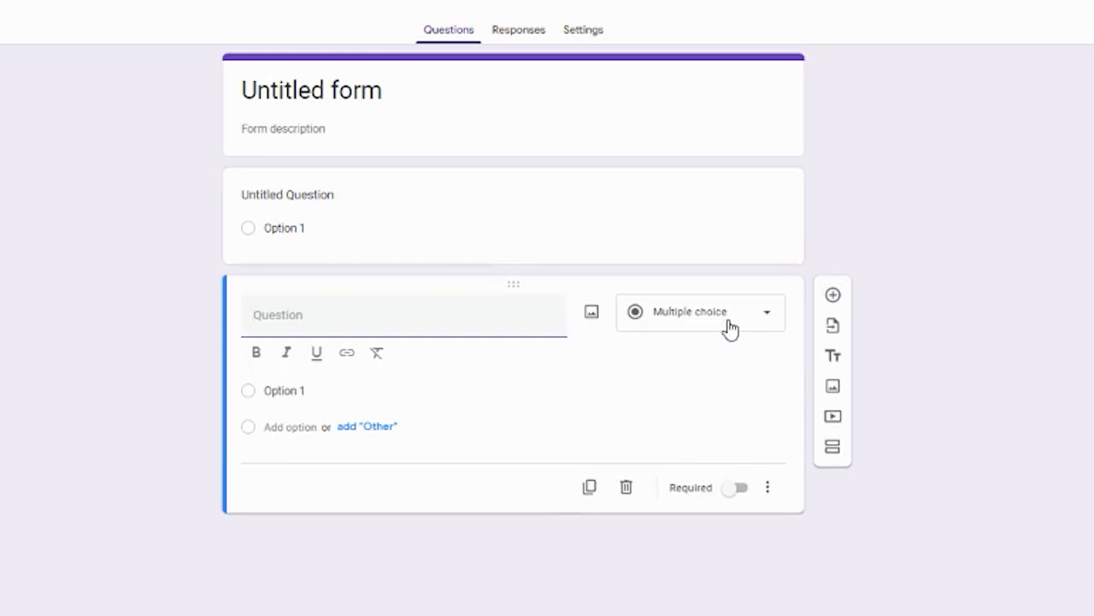
{"action": "left_click", "coordinate": [729, 329]}
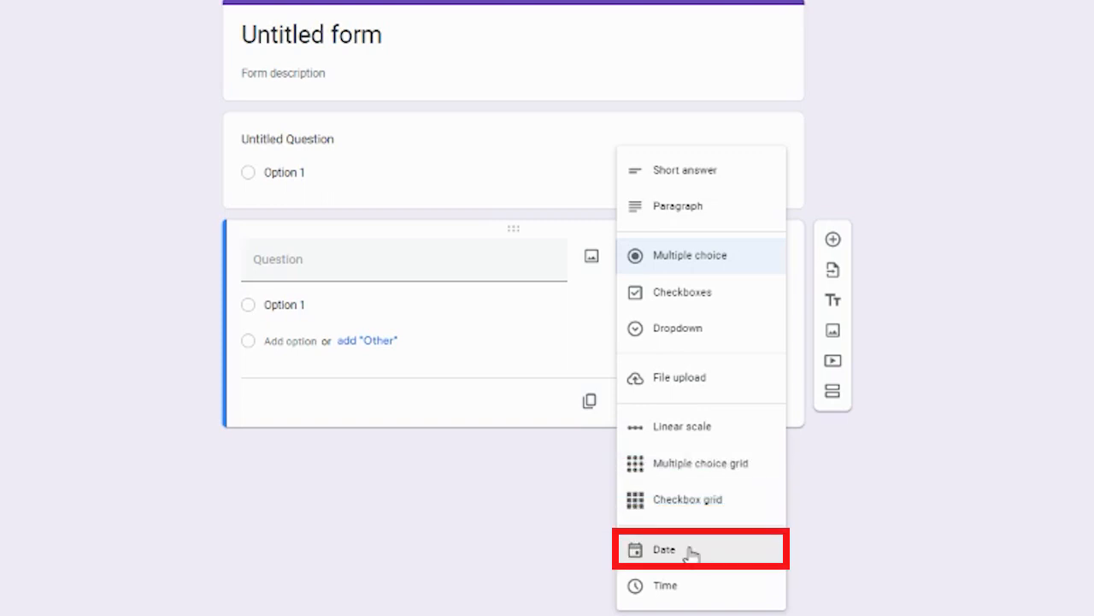
{"action": "left_click", "coordinate": [680, 272]}
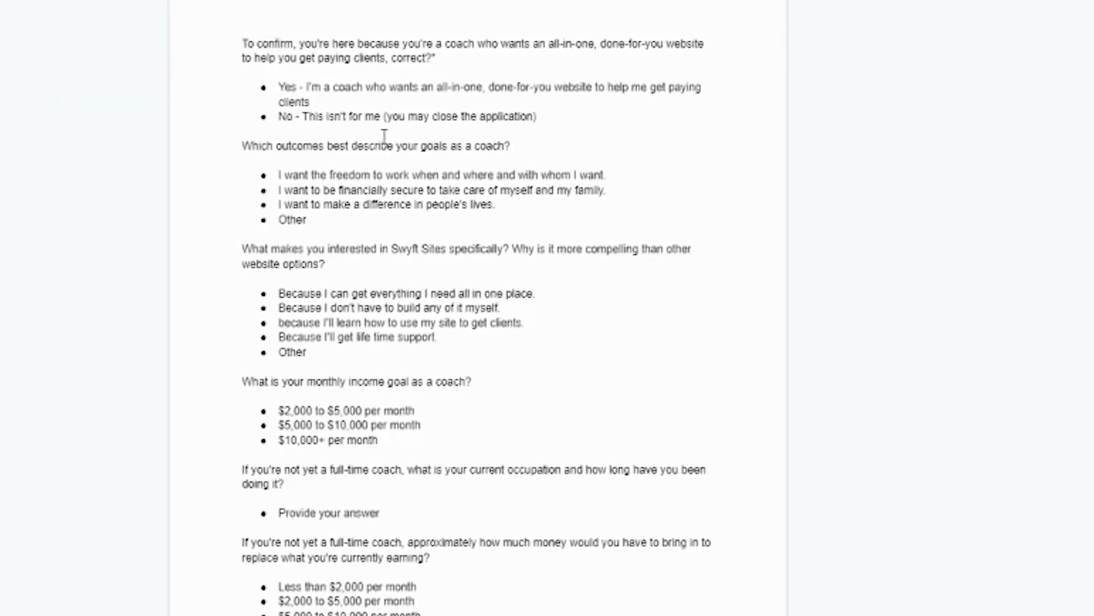
{"action": "left_click_drag", "start_coordinate": [243, 46], "coordinate": [481, 54]}
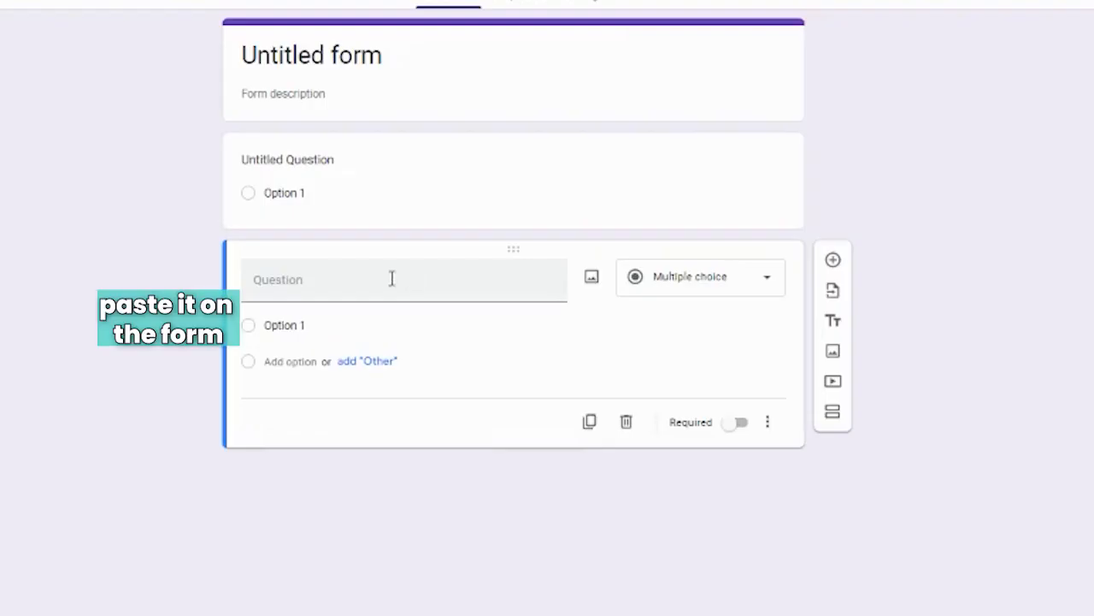
{"action": "type", "text": "To confirm, you're here because you're a coach who wants an all-in-one, done-for-you website to help you get paying clients, correct?*"}
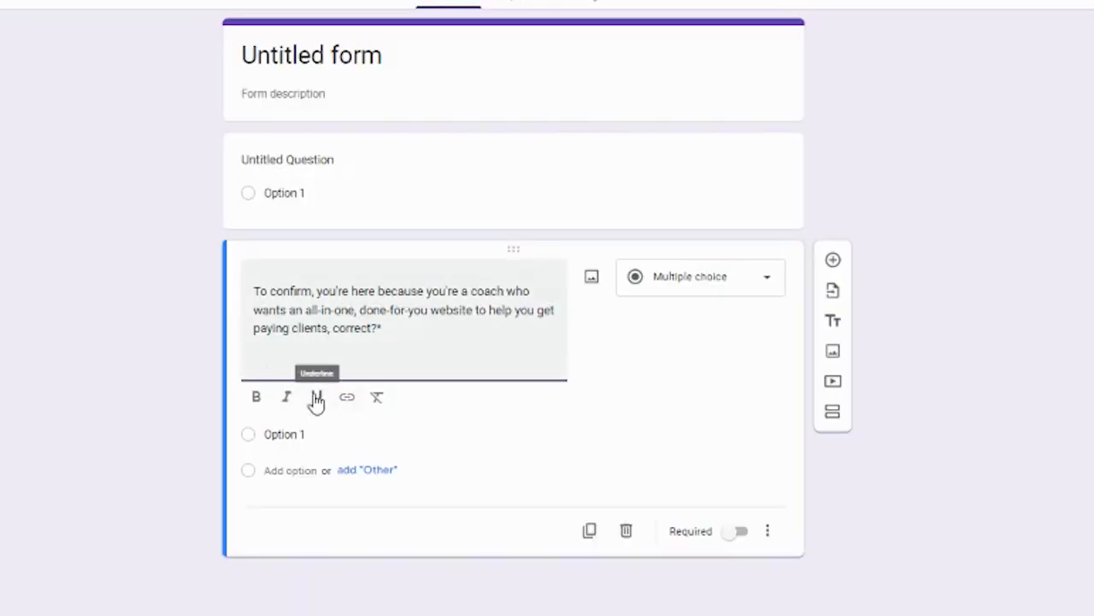
Add a second answer option and set the first to "Yes - I'm a coach who wants an all-in-one, done-for-you website to help me get paying clients".
{"action": "left_click", "coordinate": [290, 470]}
{"action": "key", "text": "ctrl+Tab"}
{"action": "left_click_drag", "start_coordinate": [279, 143], "coordinate": [536, 156]}
{"action": "key", "text": "ctrl+c"}
{"action": "key", "text": "ctrl+Tab"}
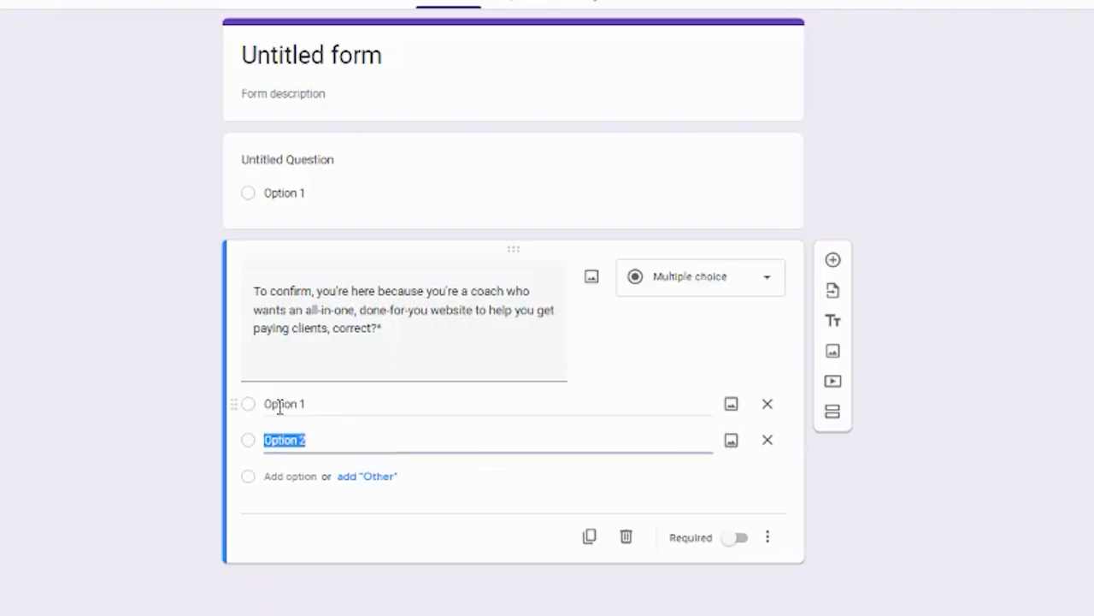
{"action": "left_click", "coordinate": [279, 405]}
{"action": "key", "text": "ctrl+v"}
Copy "No - This isn't for me (you may close the application)" from the source document into the question's second answer option.
{"action": "key", "text": "ctrl+Tab"}
{"action": "left_click_drag", "start_coordinate": [279, 171], "coordinate": [723, 169]}
{"action": "key", "text": "ctrl+c"}
{"action": "key", "text": "ctrl+Tab"}
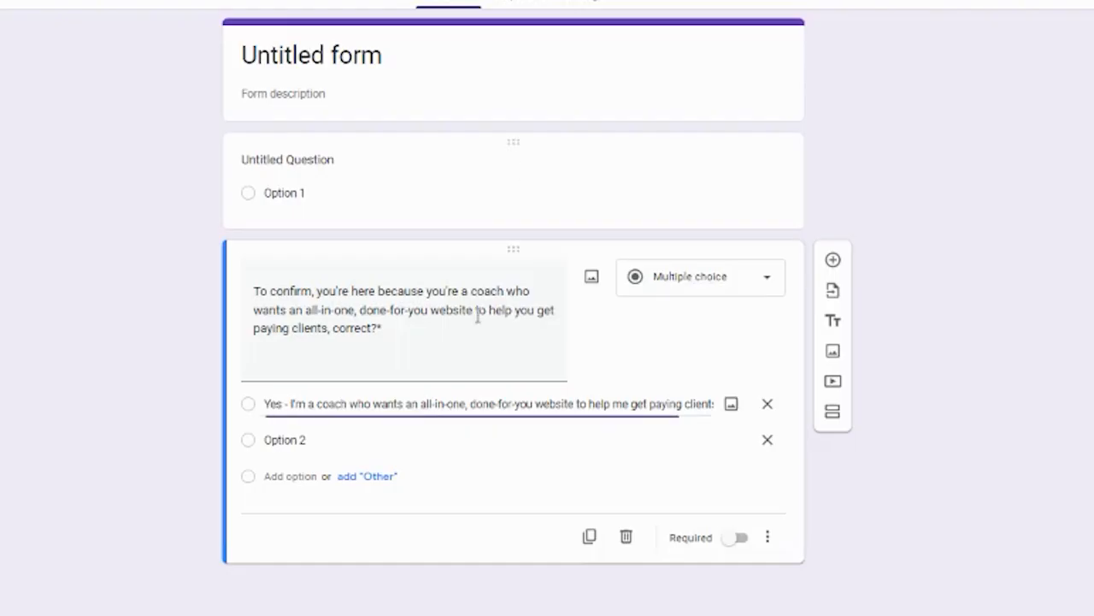
{"action": "left_click", "coordinate": [291, 439]}
{"action": "key", "text": "ctrl+v"}
{"action": "left_click", "coordinate": [866, 488]}
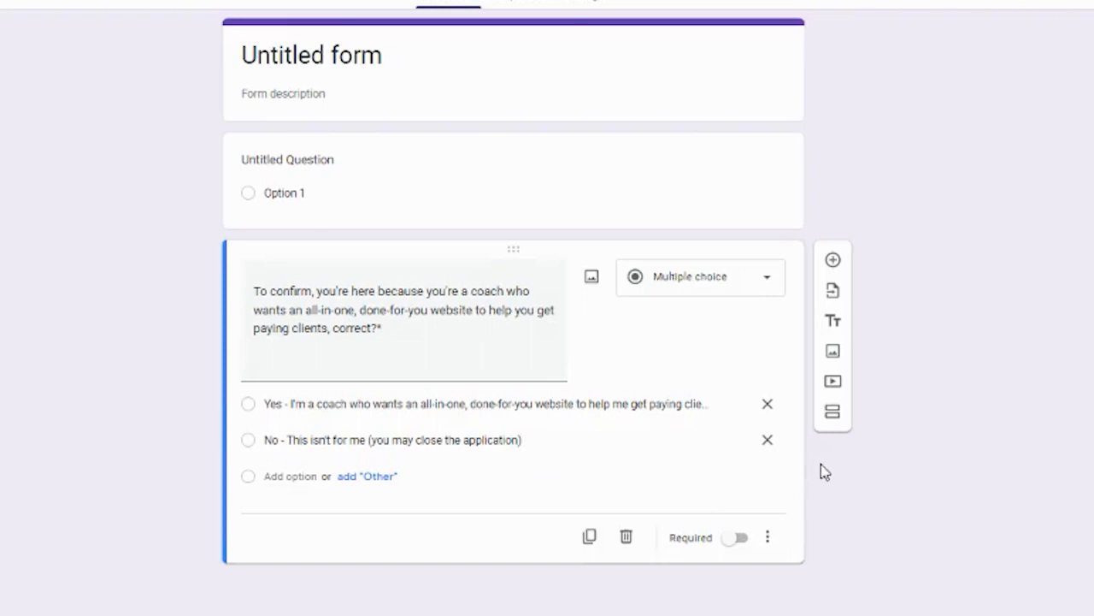
Make the coach confirmation question required and move it above the Untitled Question.
{"action": "left_click", "coordinate": [741, 541]}
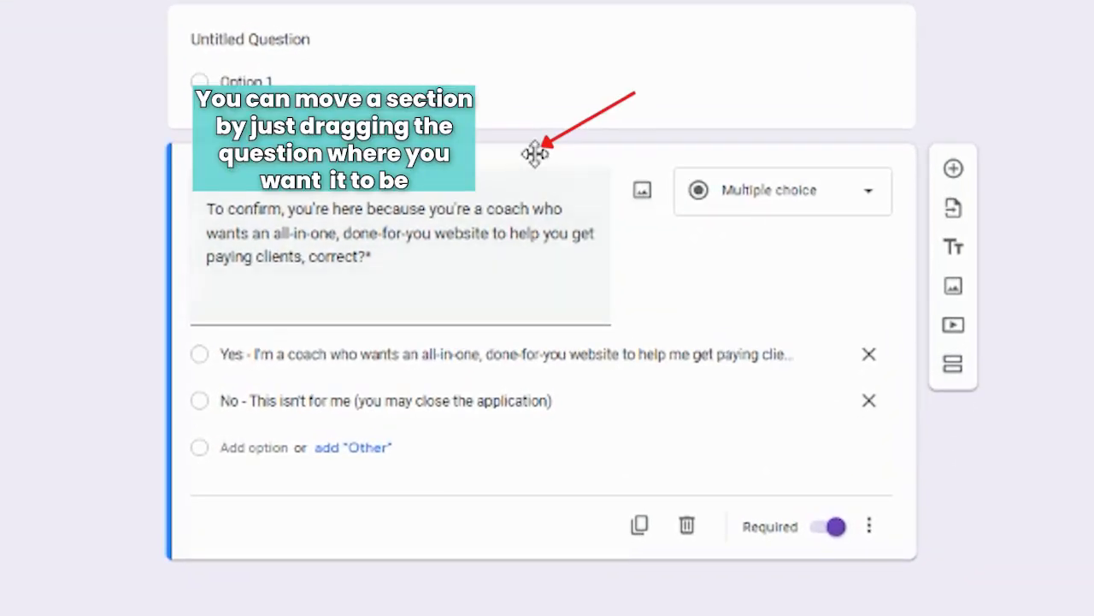
{"action": "mouse_move", "coordinate": [536, 154]}
{"action": "left_mouse_down"}
{"action": "mouse_move", "coordinate": [549, 12]}
{"action": "mouse_move", "coordinate": [546, 167]}
{"action": "left_mouse_up"}
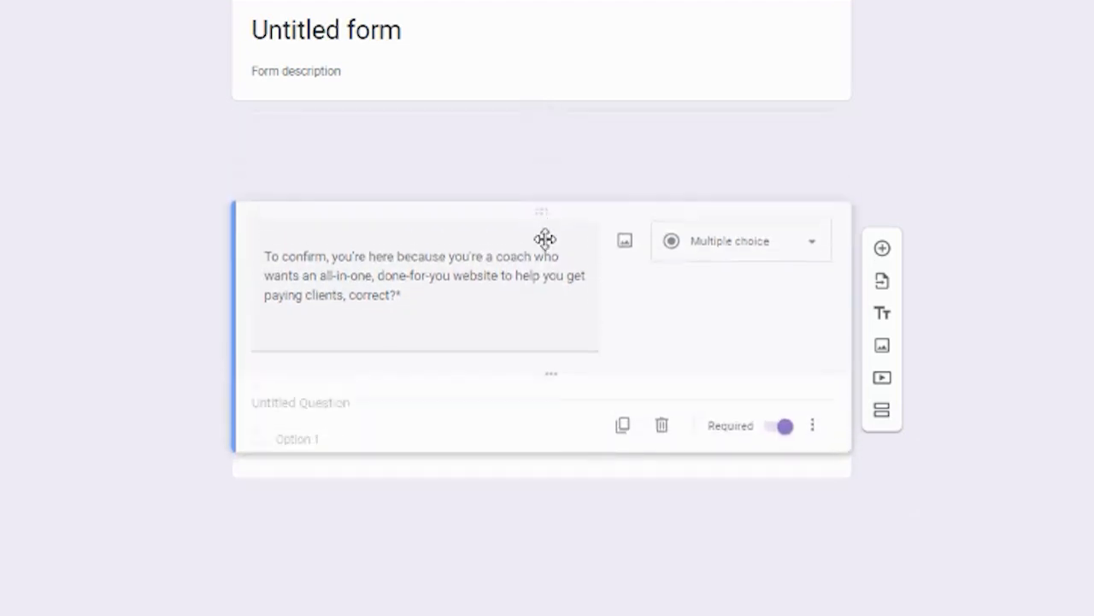
{"action": "left_click_drag", "start_coordinate": [545, 239], "coordinate": [539, 160]}
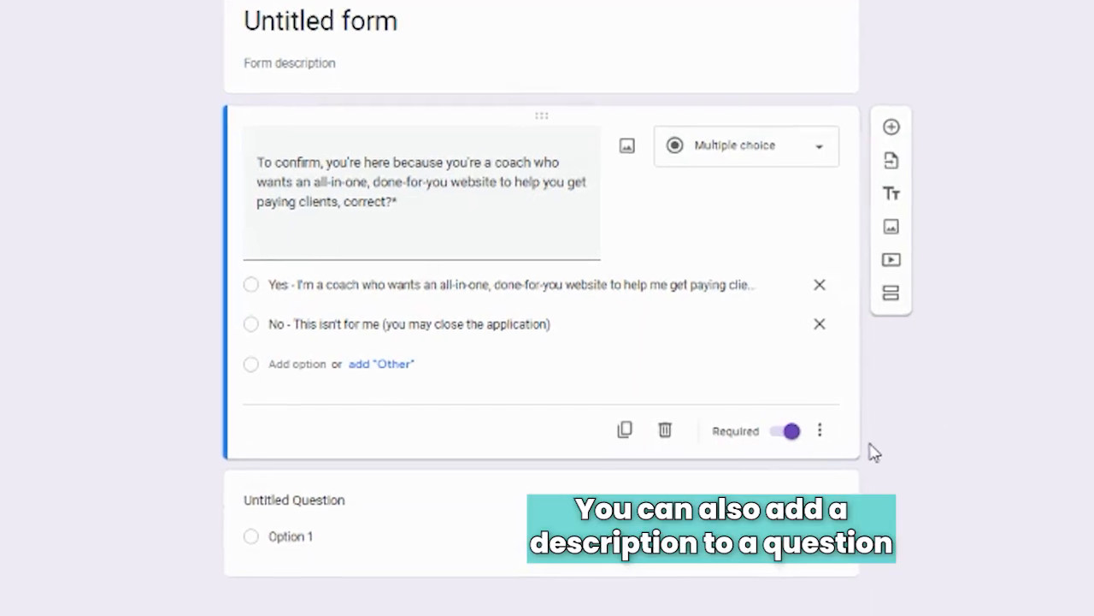
Add a description field to the coach confirmation question.
{"action": "left_click", "coordinate": [820, 430]}
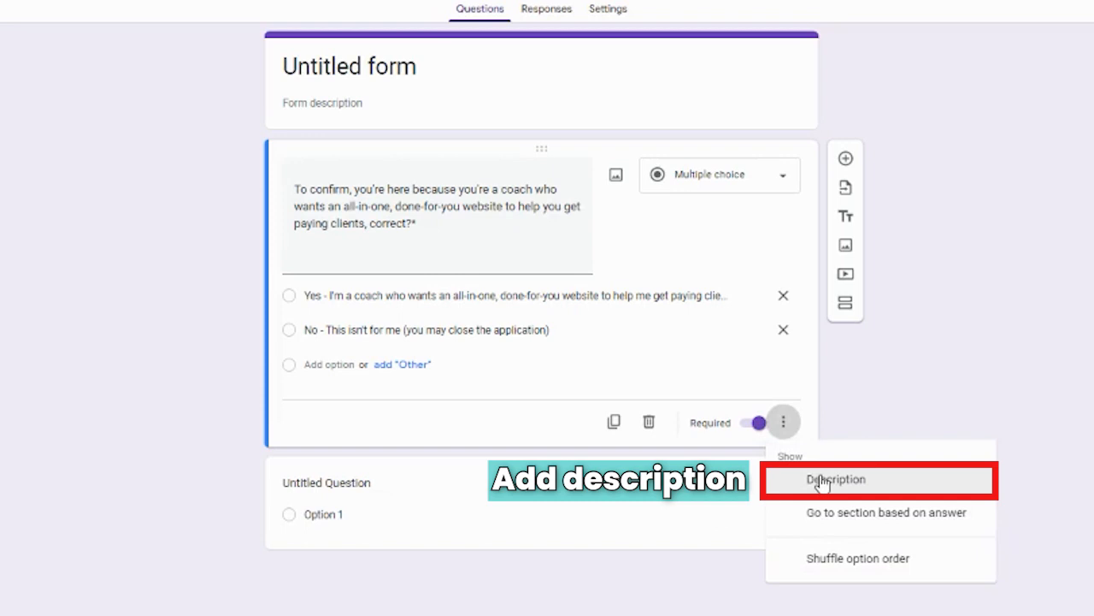
{"action": "left_click", "coordinate": [822, 481]}
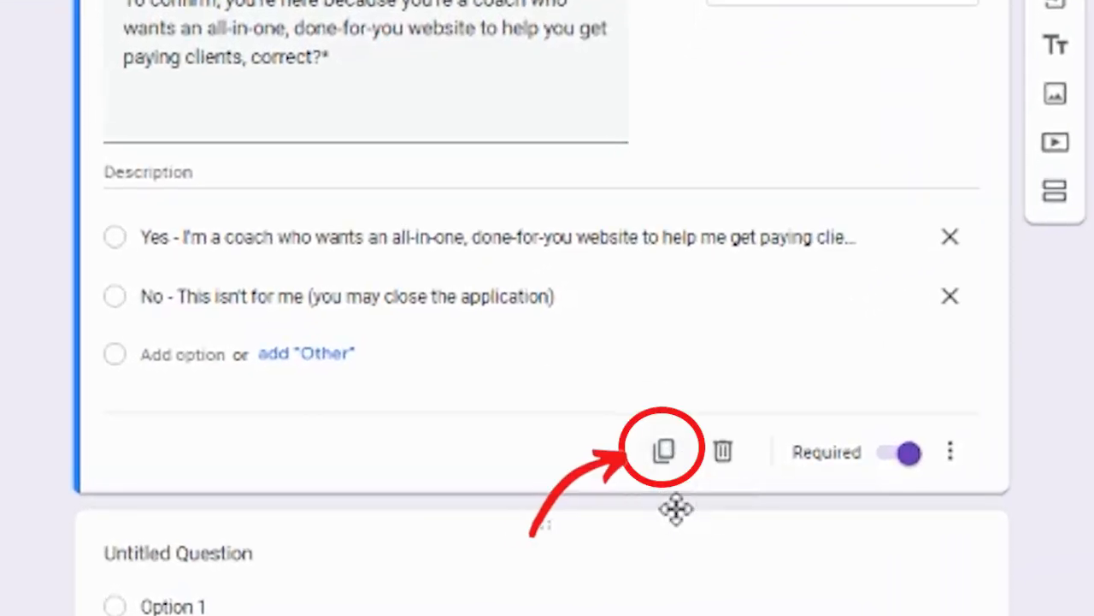
Duplicate the coach confirmation question and delete the copy.
{"action": "left_click", "coordinate": [664, 451]}
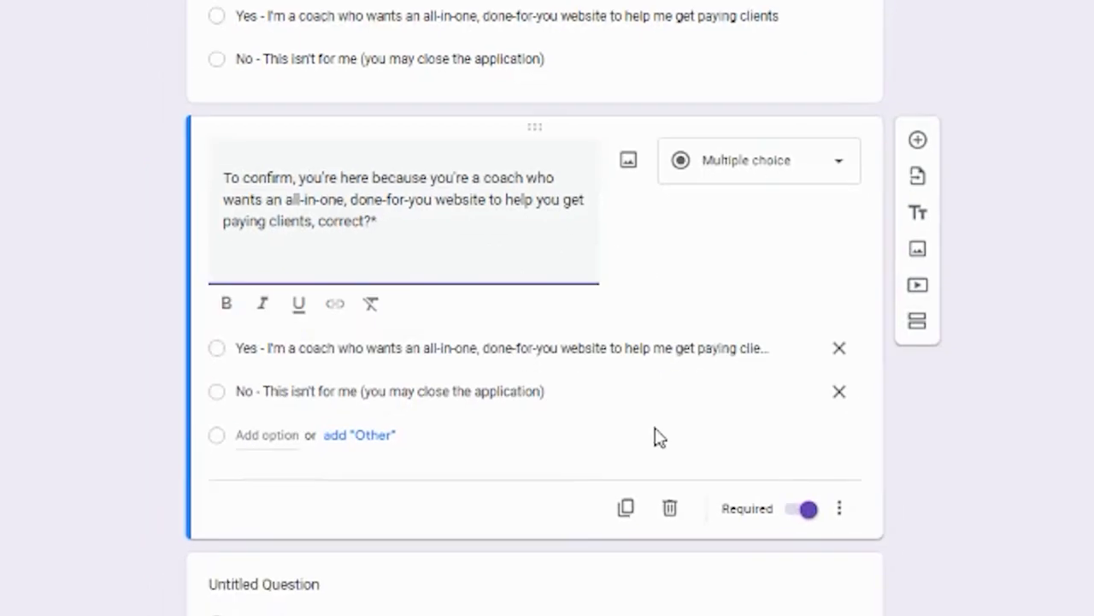
{"action": "left_click", "coordinate": [672, 513]}
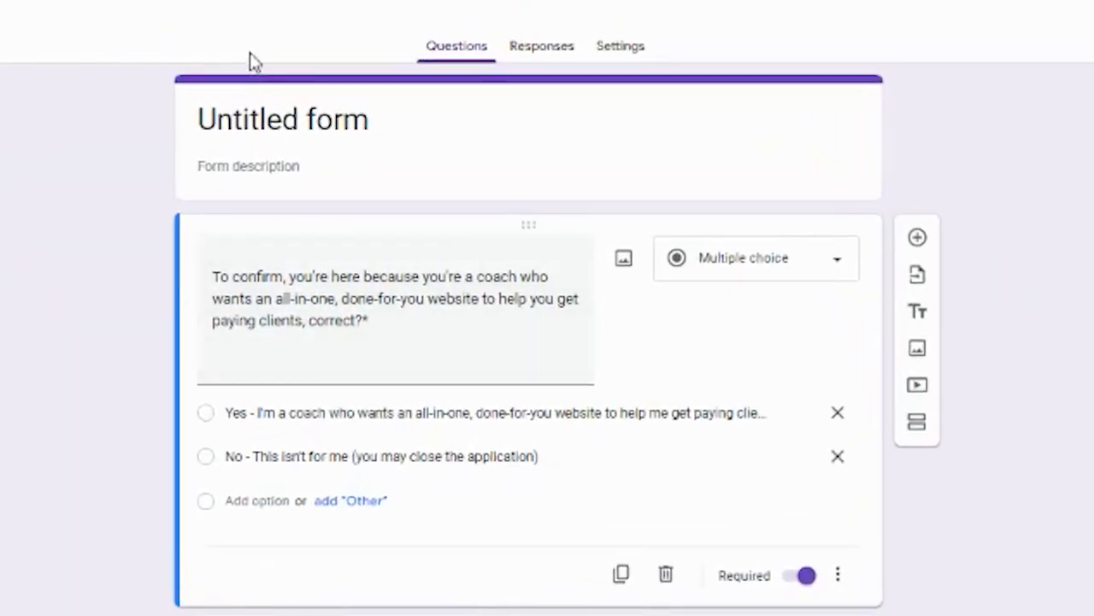
Link the form's responses to a new spreadsheet named "Untitled form (Responses)" and return to the form.
{"action": "left_click", "coordinate": [555, 64]}
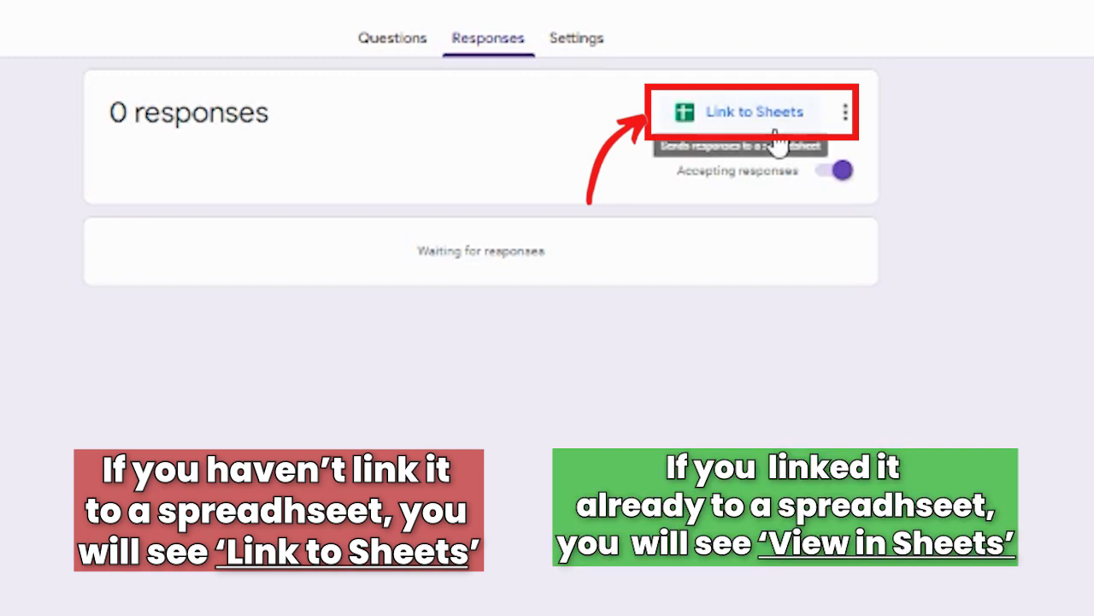
{"action": "left_click", "coordinate": [770, 124]}
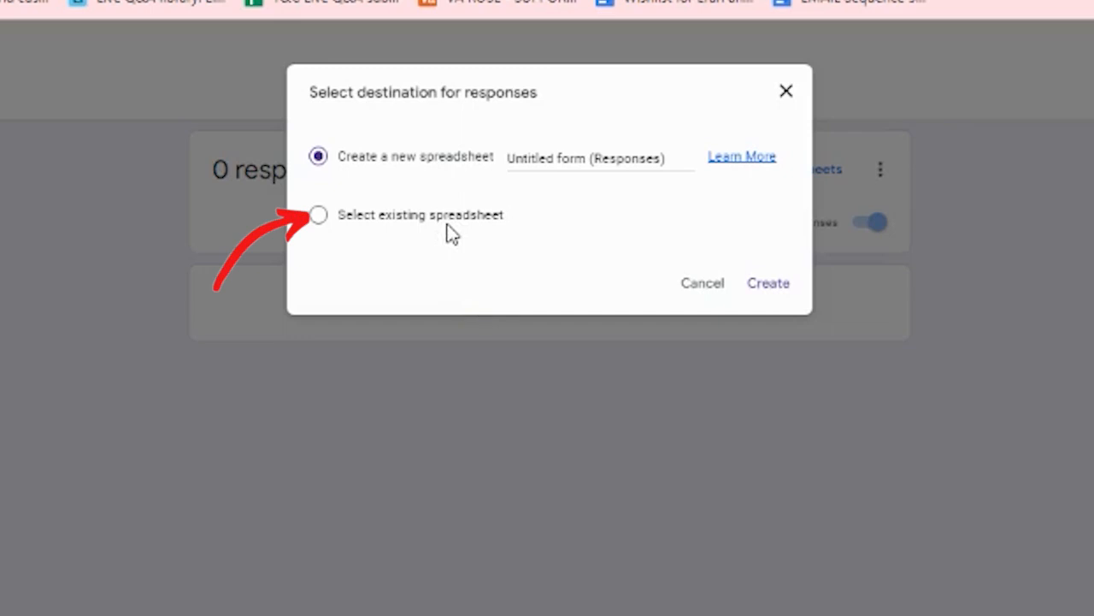
{"action": "left_click", "coordinate": [778, 284]}
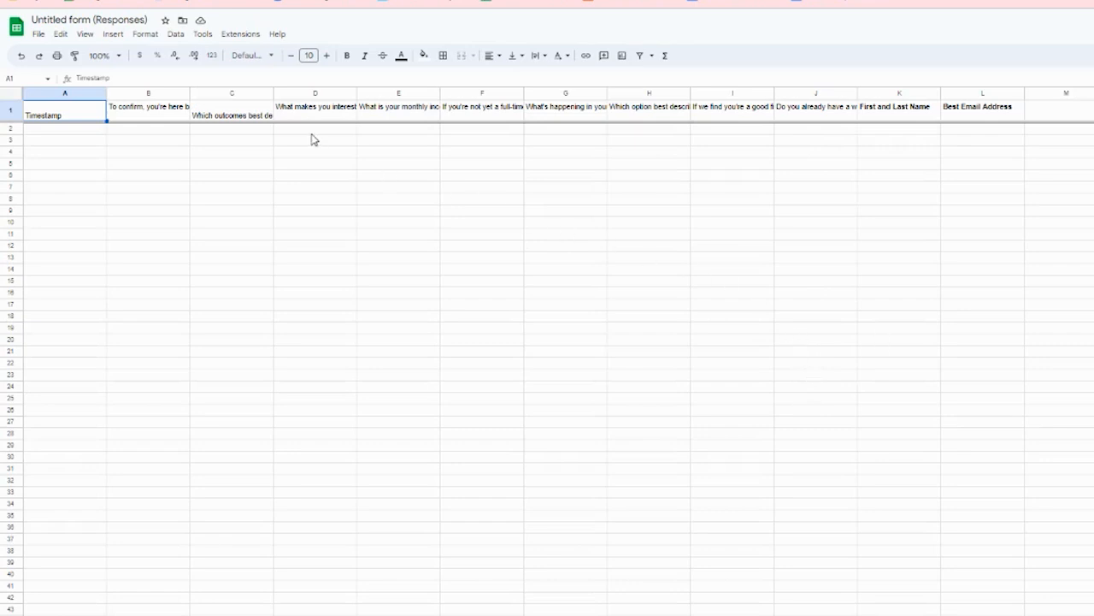
{"action": "left_click", "coordinate": [409, 1]}
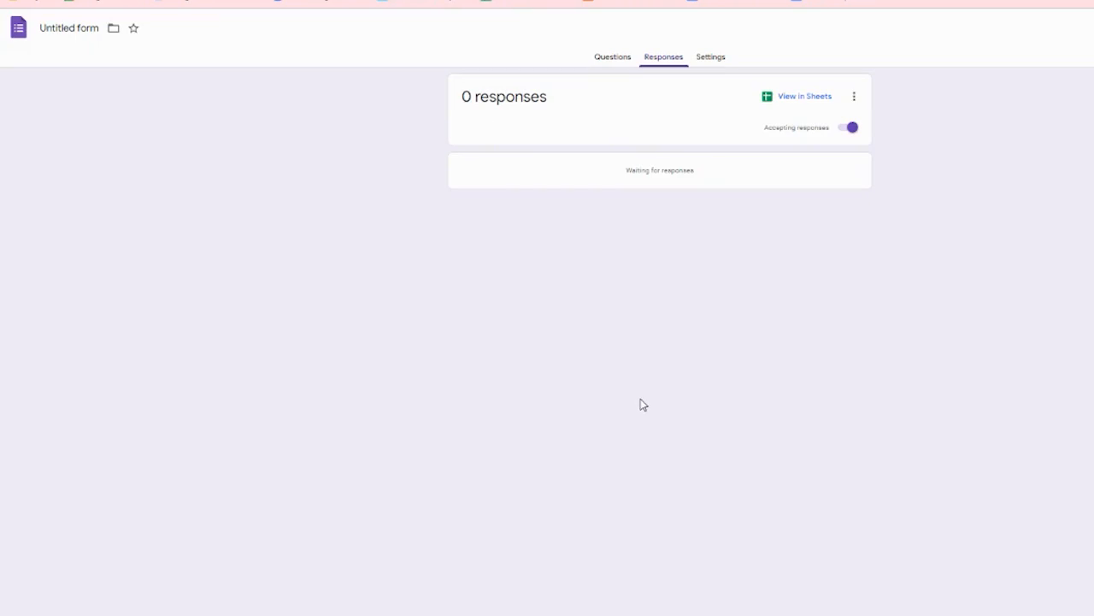
Open the form's settings and expand the options for how responses are collected and protected.
{"action": "left_click", "coordinate": [703, 61]}
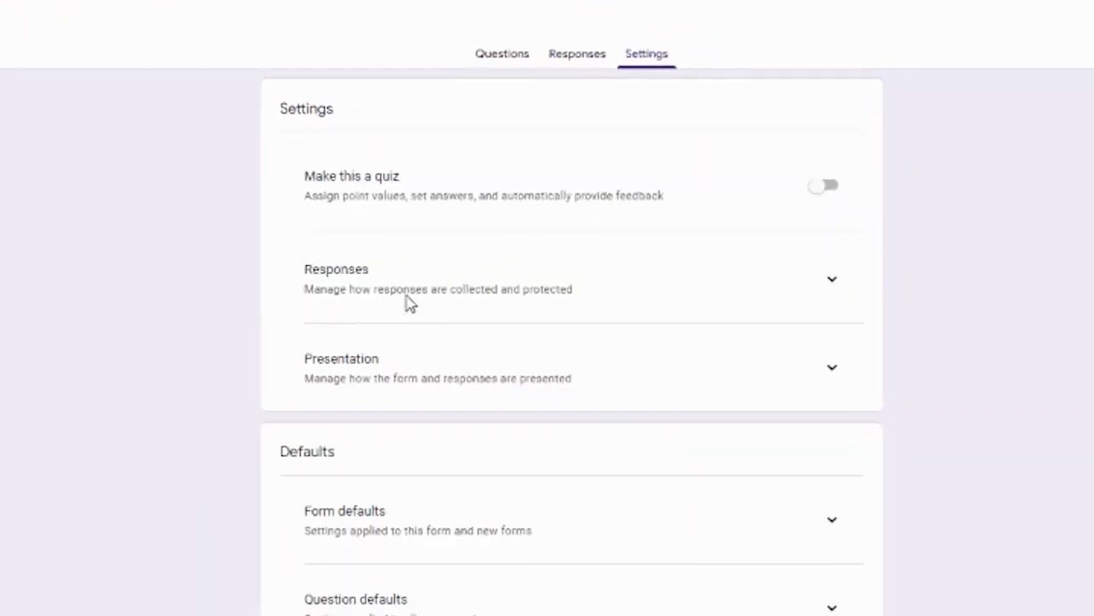
{"action": "left_click", "coordinate": [845, 293]}
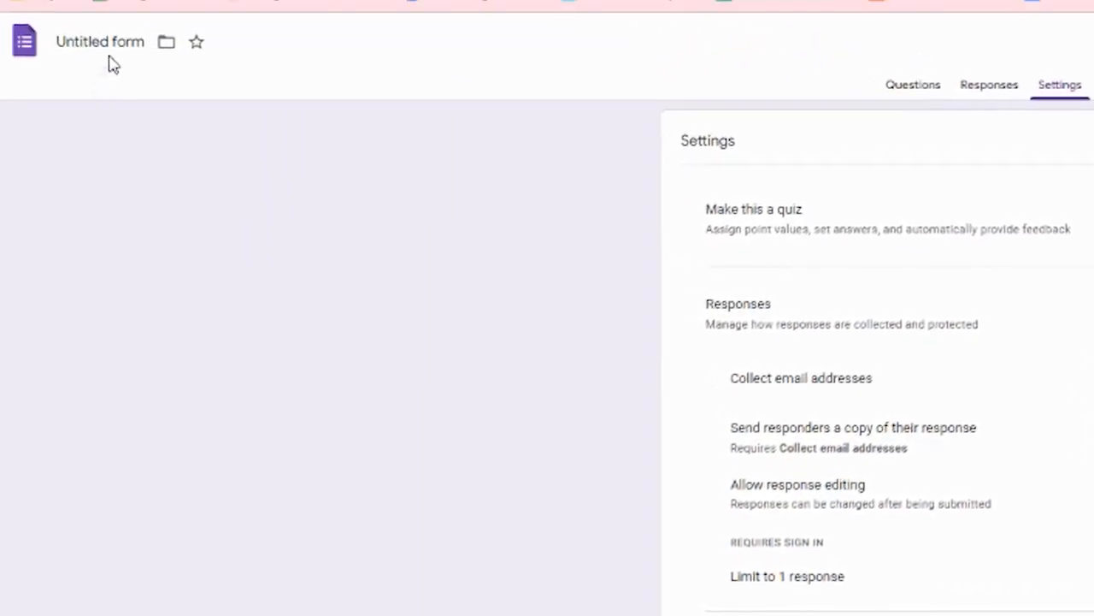
Return to the form's questions and open the theme customization options.
{"action": "left_click", "coordinate": [110, 47]}
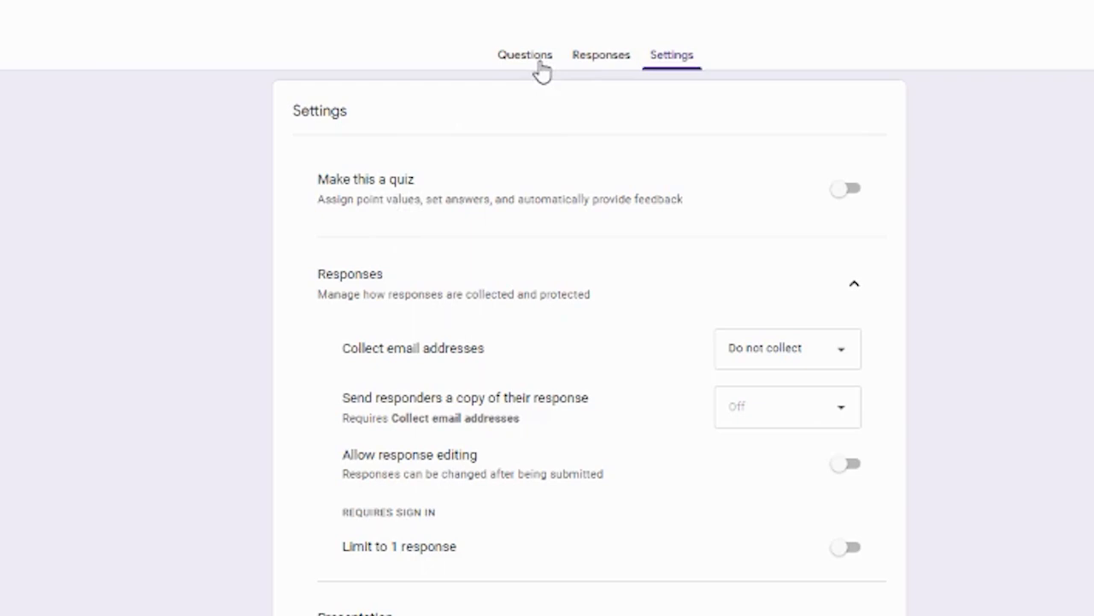
{"action": "left_click", "coordinate": [684, 76]}
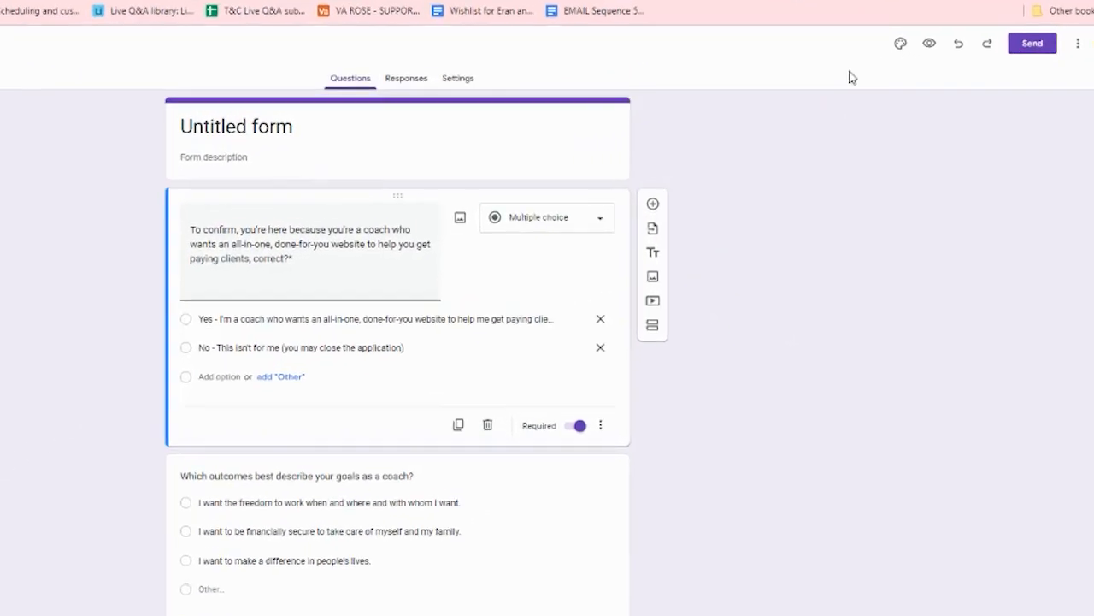
{"action": "left_click", "coordinate": [883, 40]}
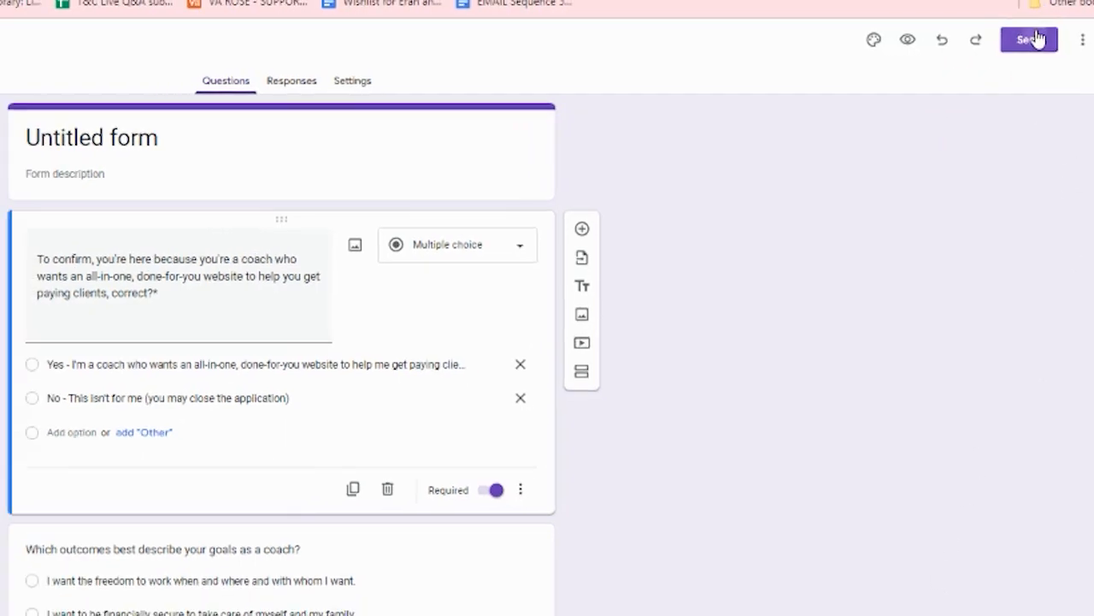
Open the options for sending the form and examine the email recipient and message fields.
{"action": "left_click", "coordinate": [1033, 40]}
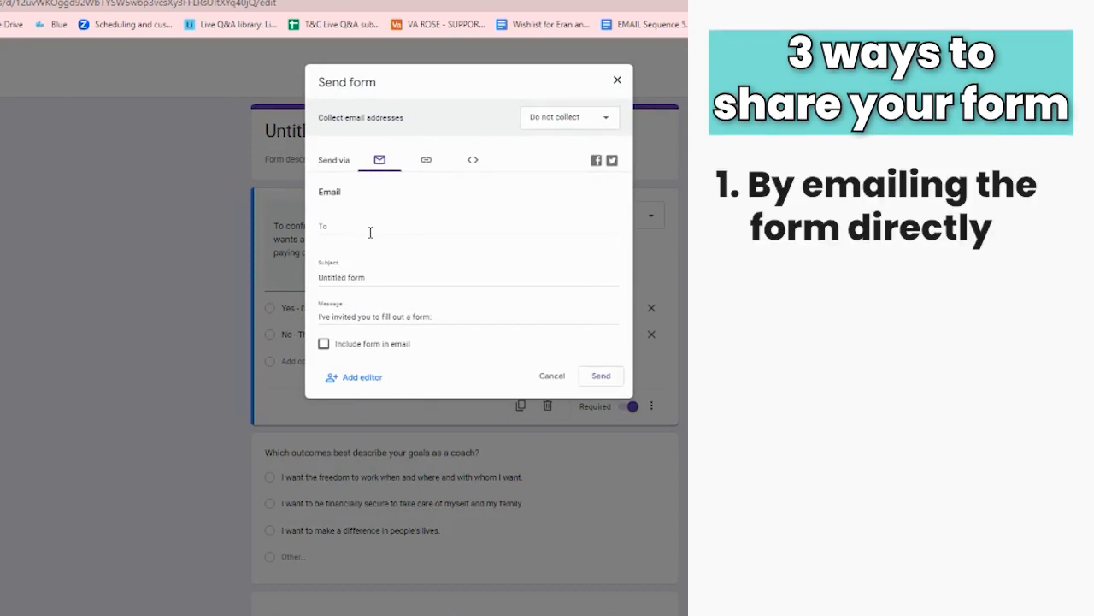
{"action": "left_click", "coordinate": [344, 231]}
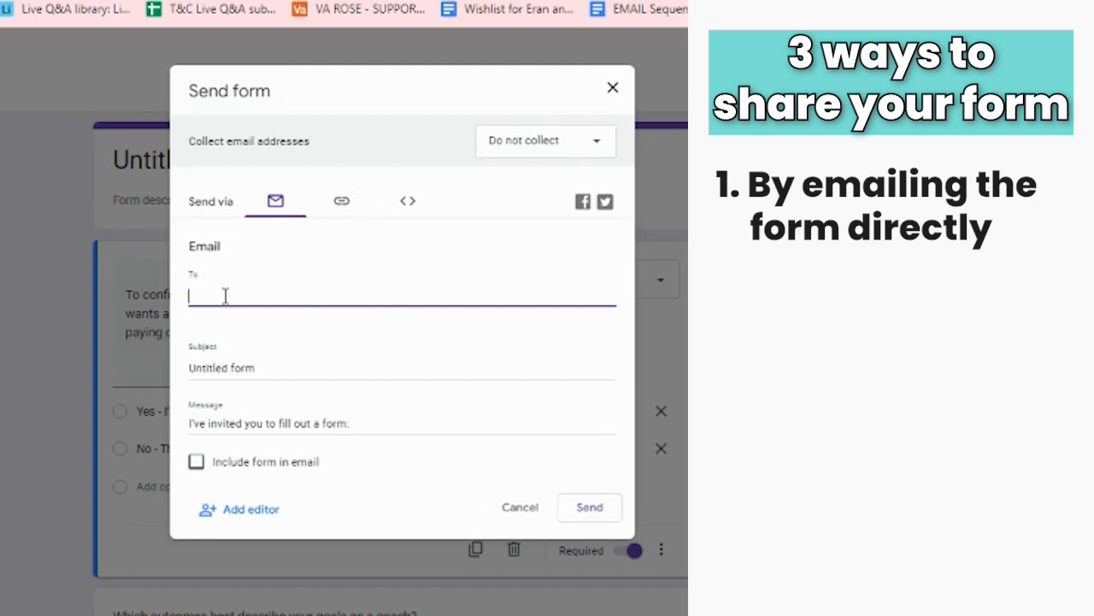
{"action": "left_click", "coordinate": [225, 422]}
Show the form's shareable link, select it, and view the embed HTML sharing option.
{"action": "left_click", "coordinate": [338, 204]}
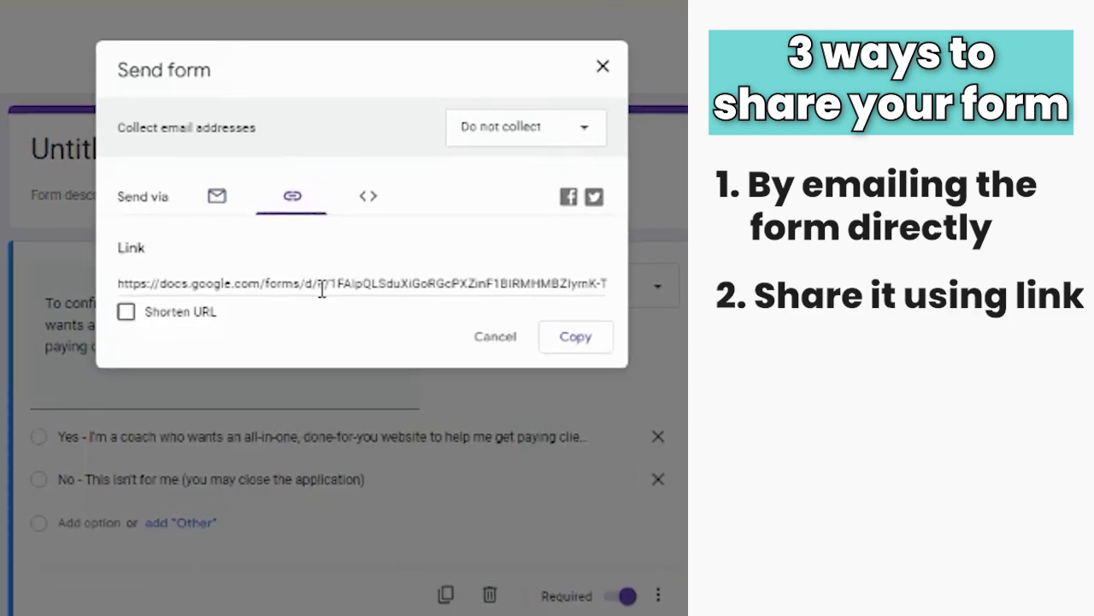
{"action": "left_click", "coordinate": [247, 283]}
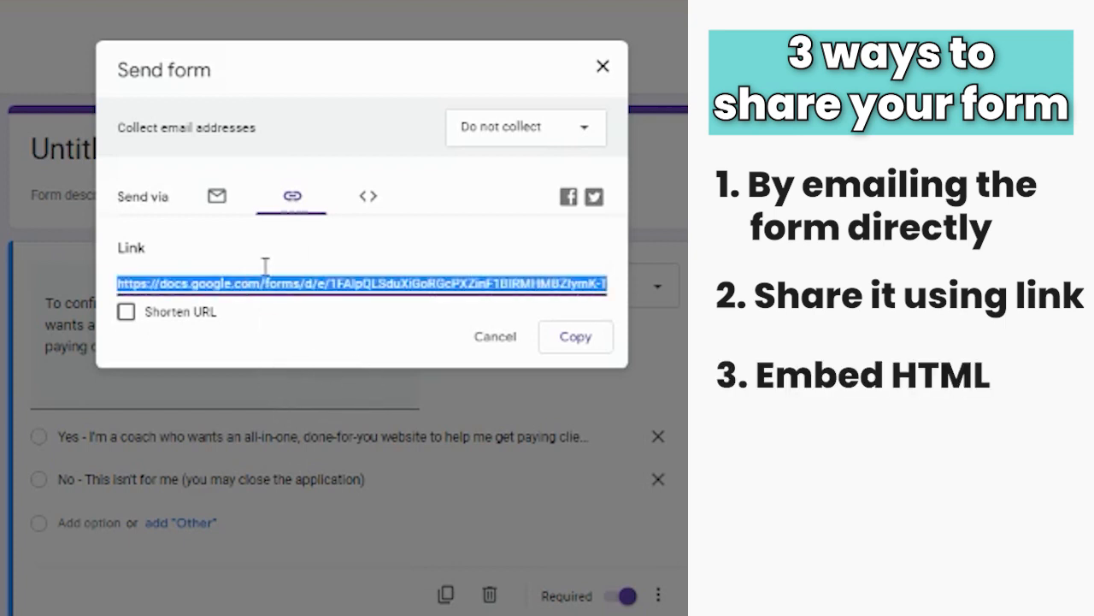
{"action": "left_click", "coordinate": [379, 205]}
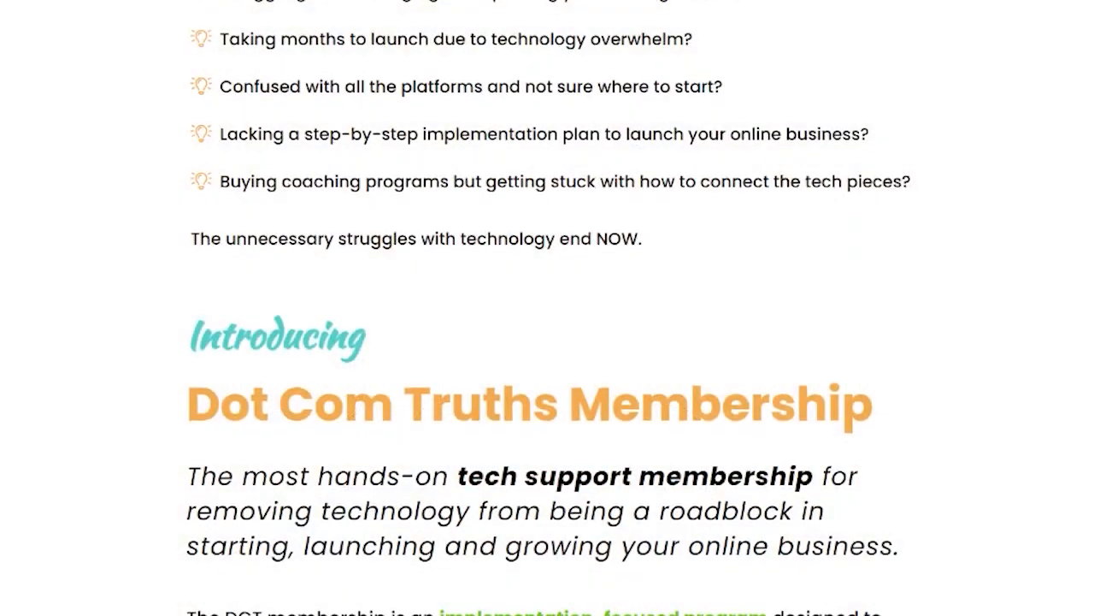
{"action": "scroll", "coordinate": [547, 307], "scroll_direction": "down", "scroll_amount": 10}
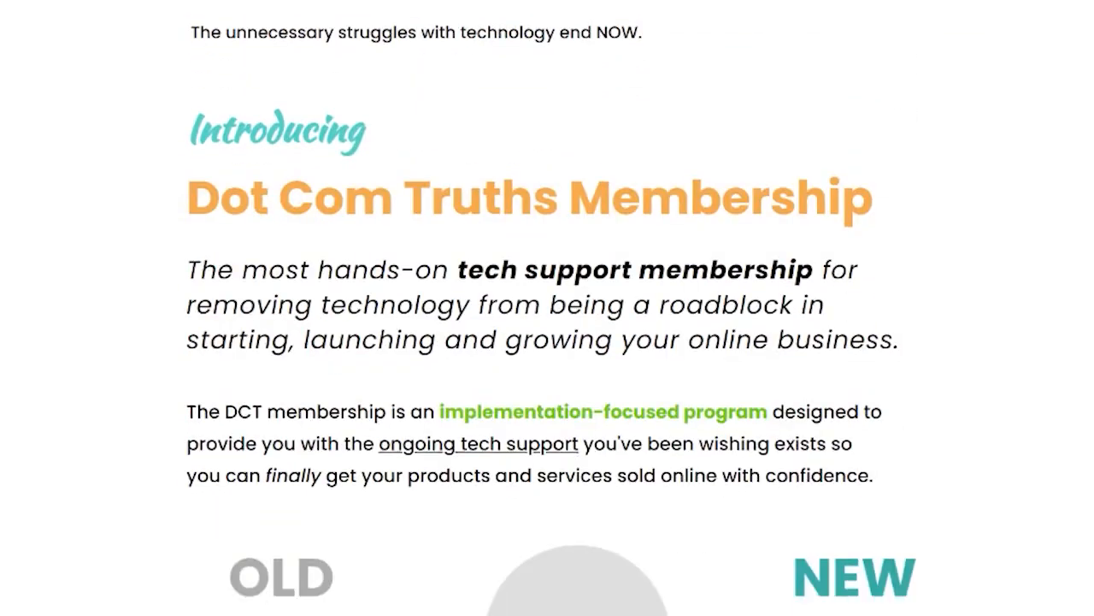
{"action": "scroll", "coordinate": [547, 308], "scroll_direction": "down", "scroll_amount": 7}
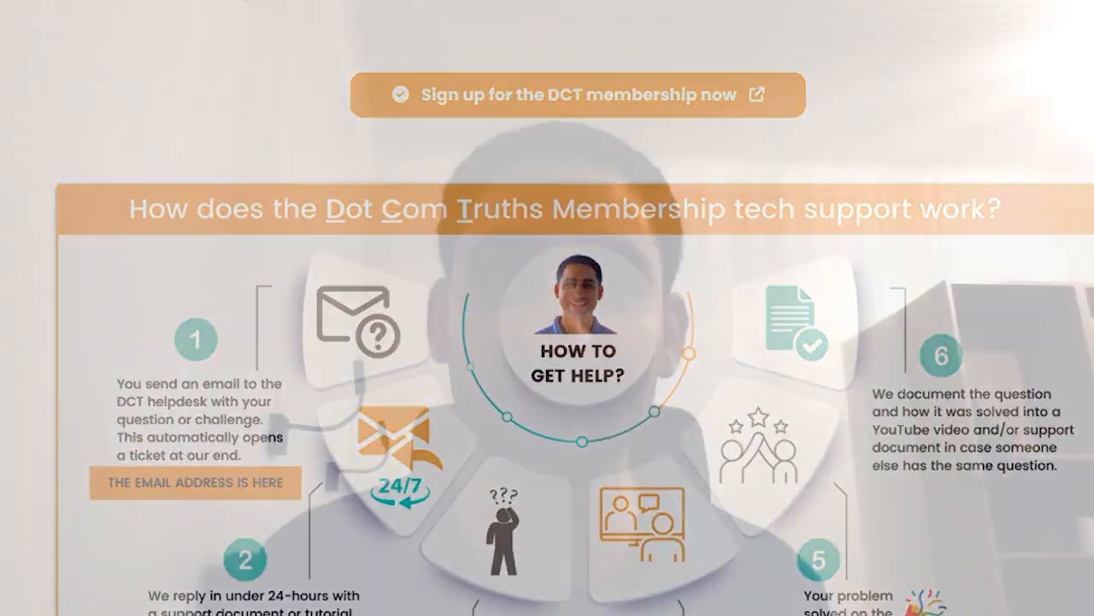